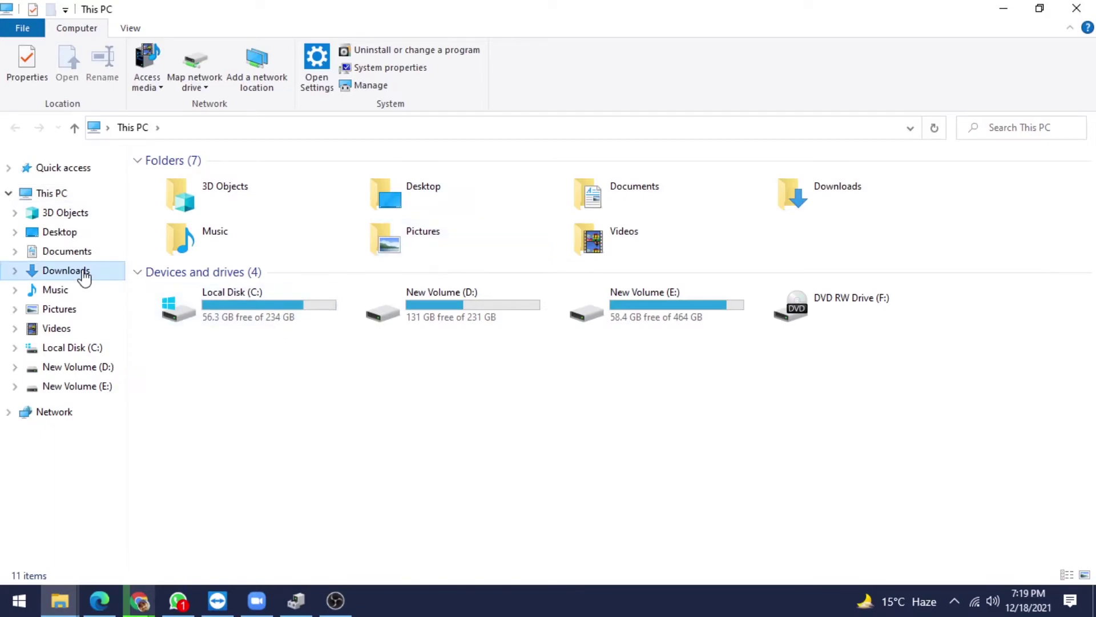
Step: Browse the ASUS_Z010D(ZC550KL) firmware subfolder in Downloads, then switch to New Volume (D:)
click(207, 437)
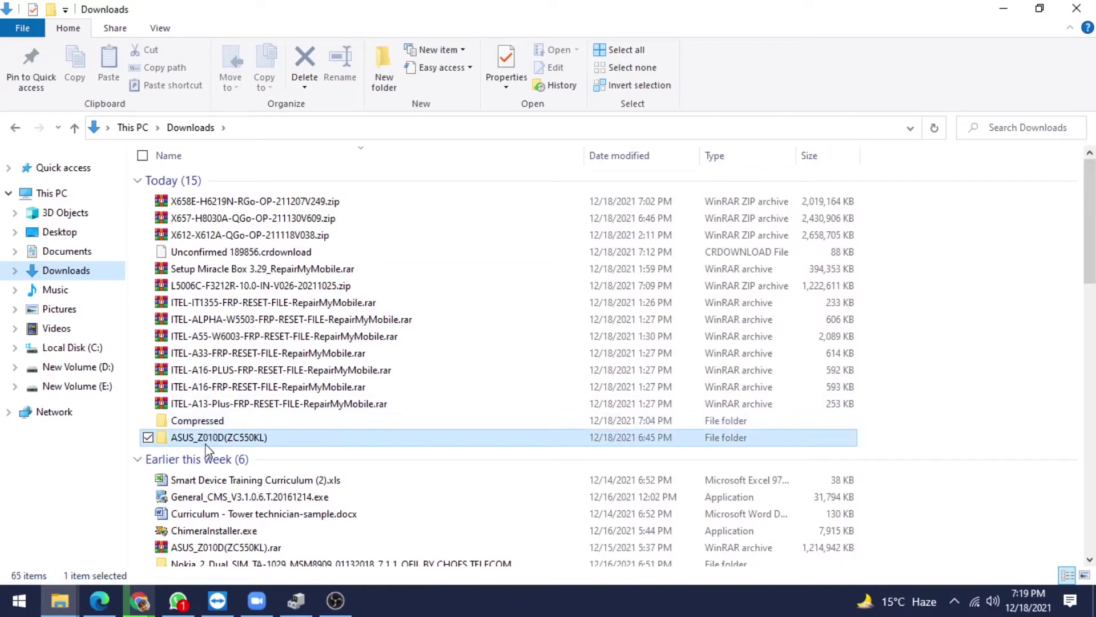
double_click(207, 441)
click(198, 181)
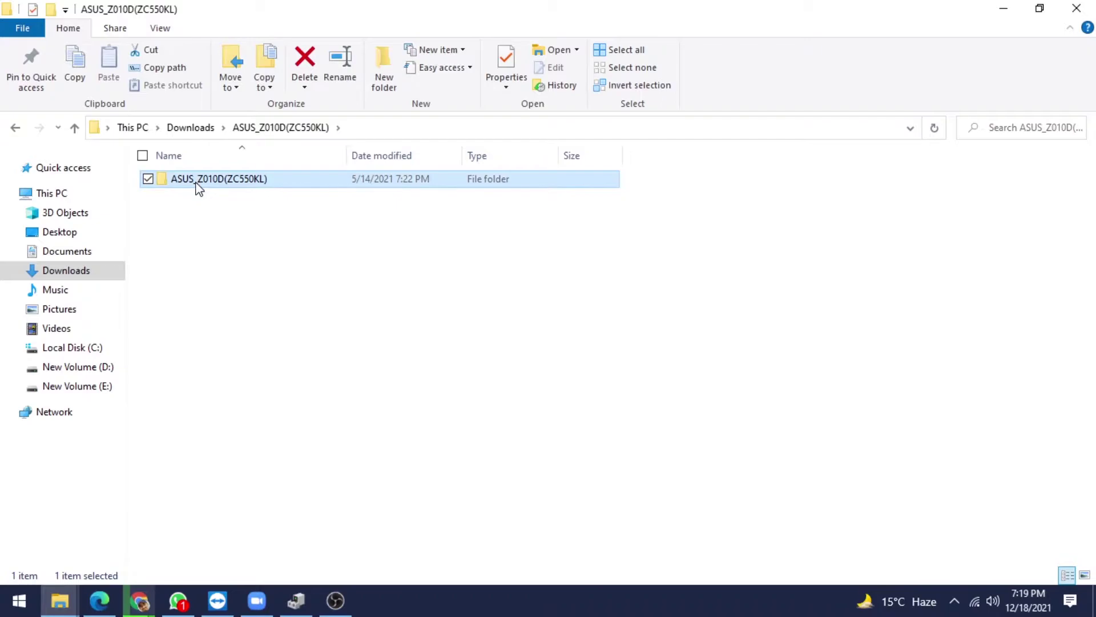
double_click(198, 182)
scroll(246, 363, down, 6)
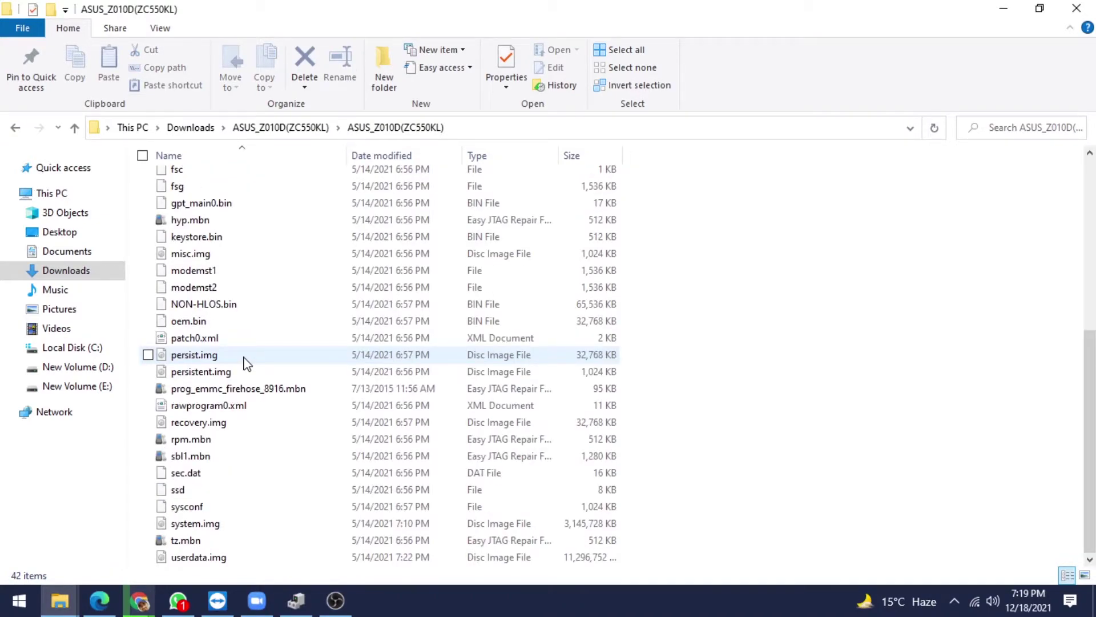
click(87, 376)
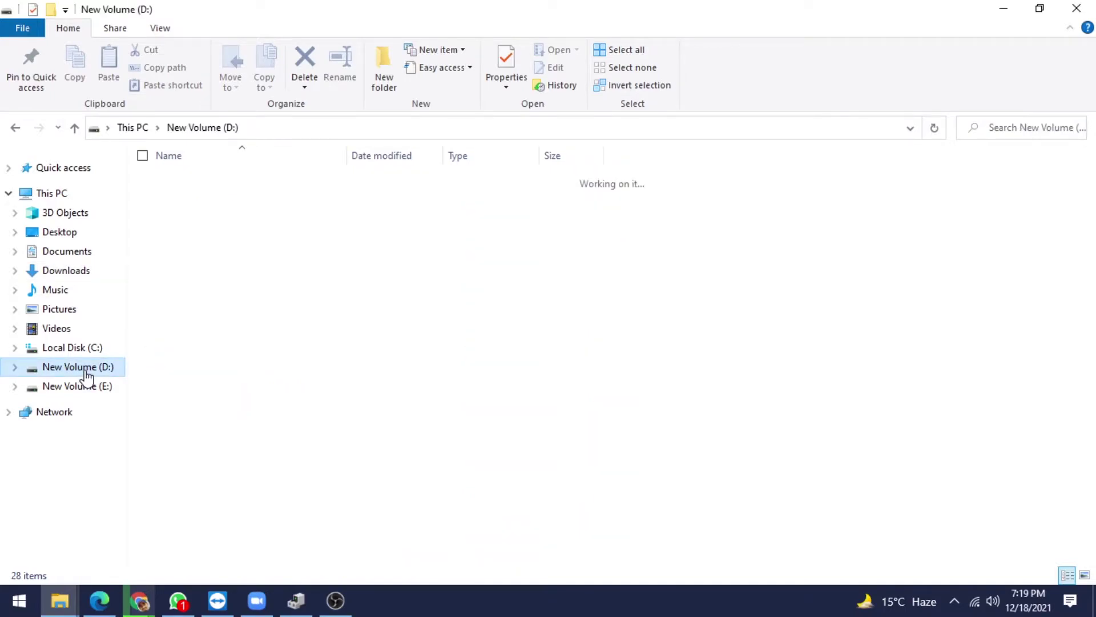
Step: Drill through flash tool > Qfil Tool > Qualcomm_Flash_Image_Loader_v2.0.3.5 folders and run QFIL.exe
double_click(193, 286)
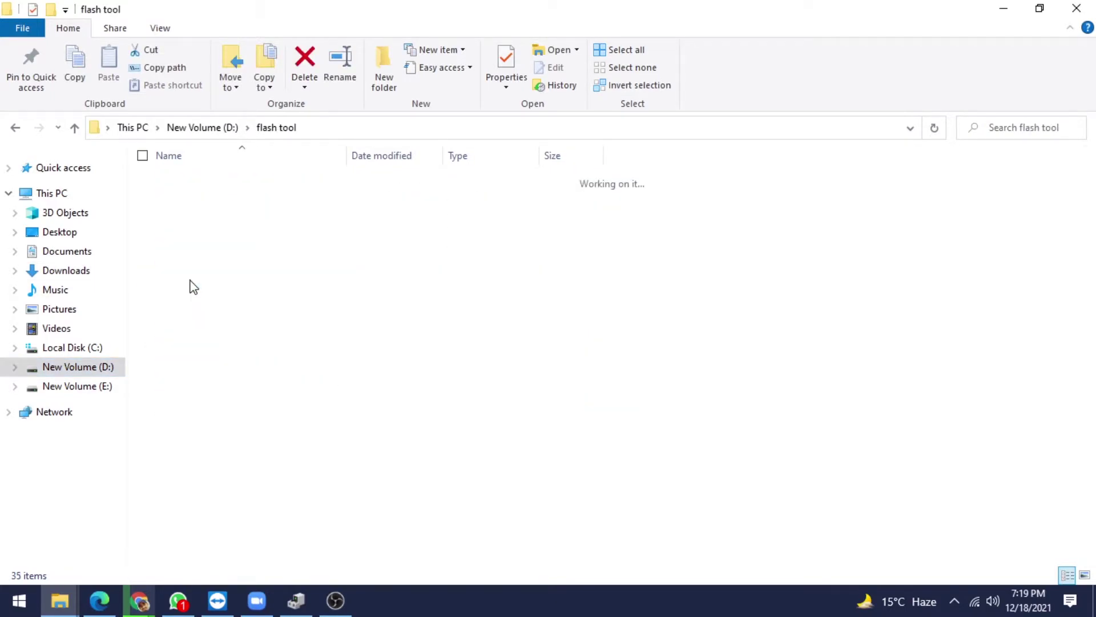
double_click(186, 315)
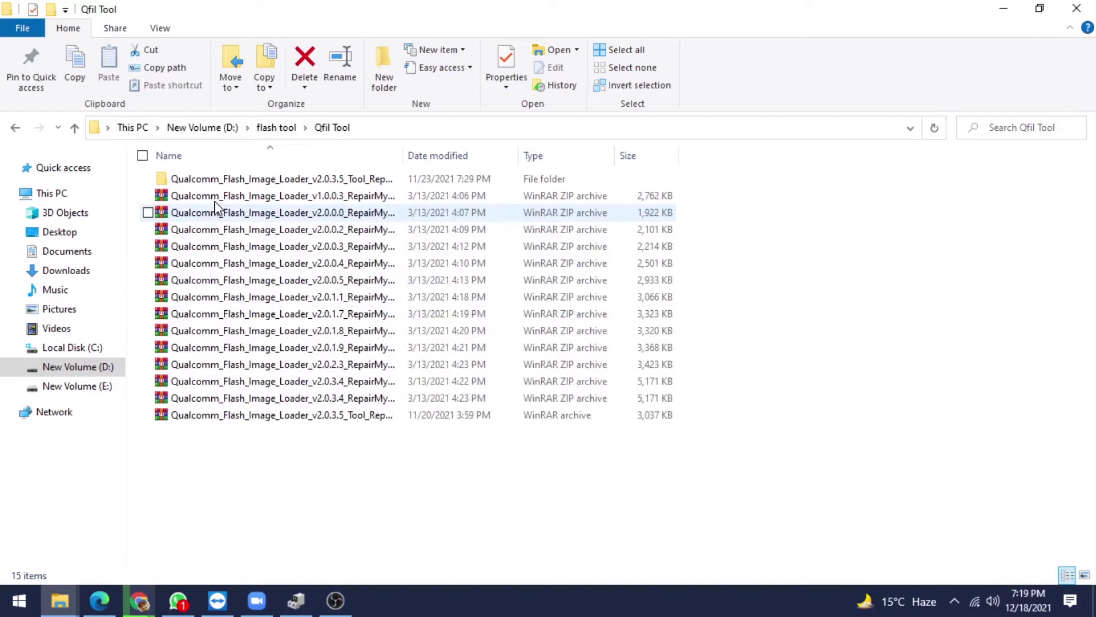
double_click(208, 180)
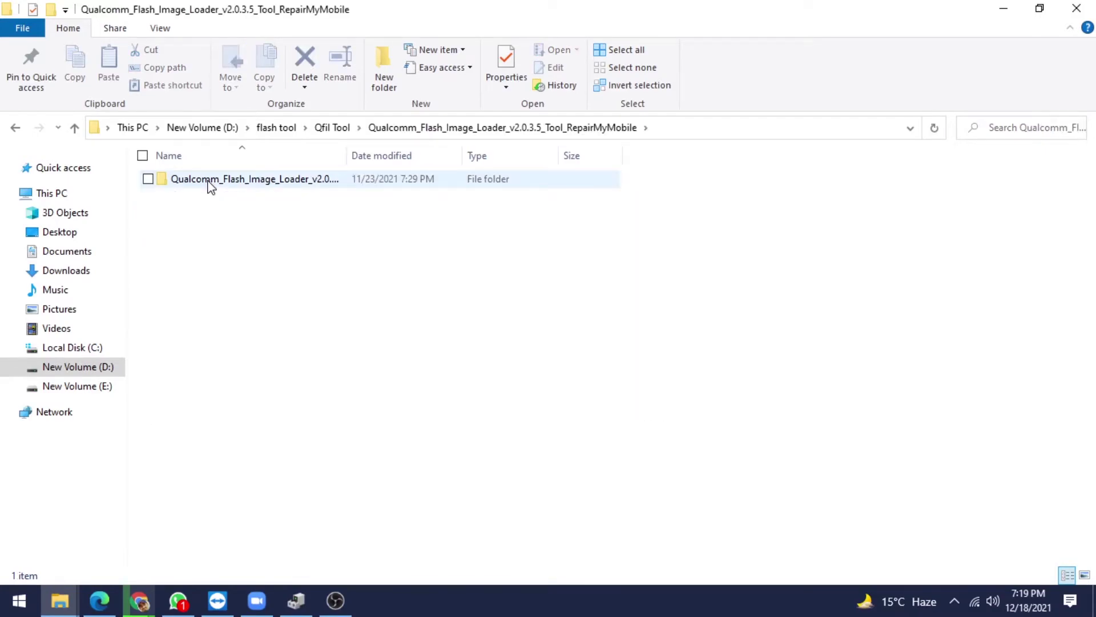
double_click(211, 182)
double_click(211, 182)
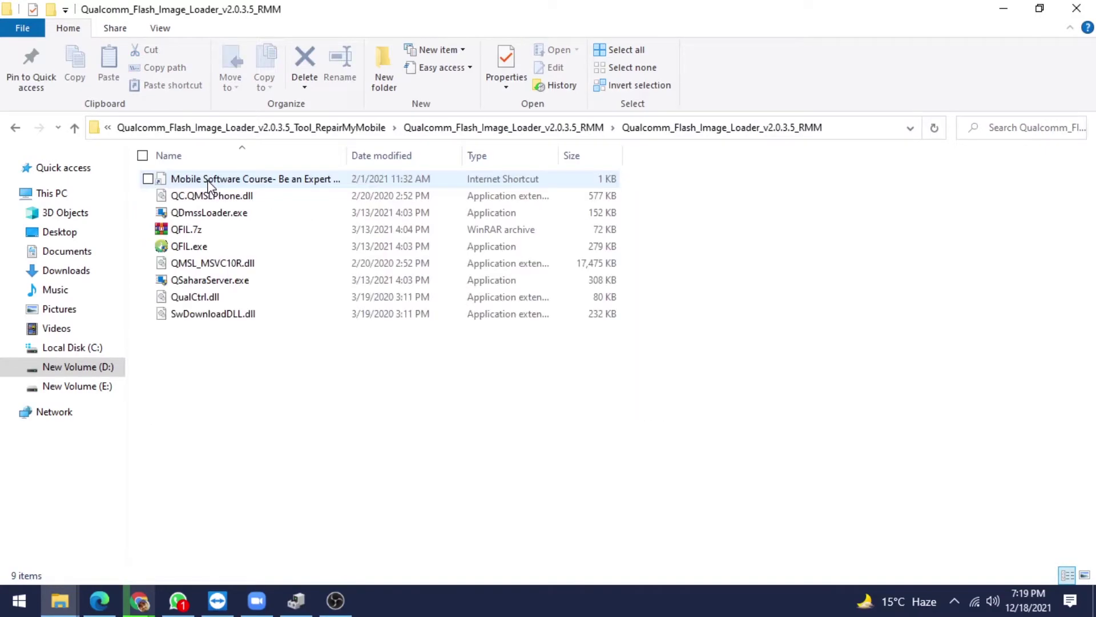
double_click(195, 247)
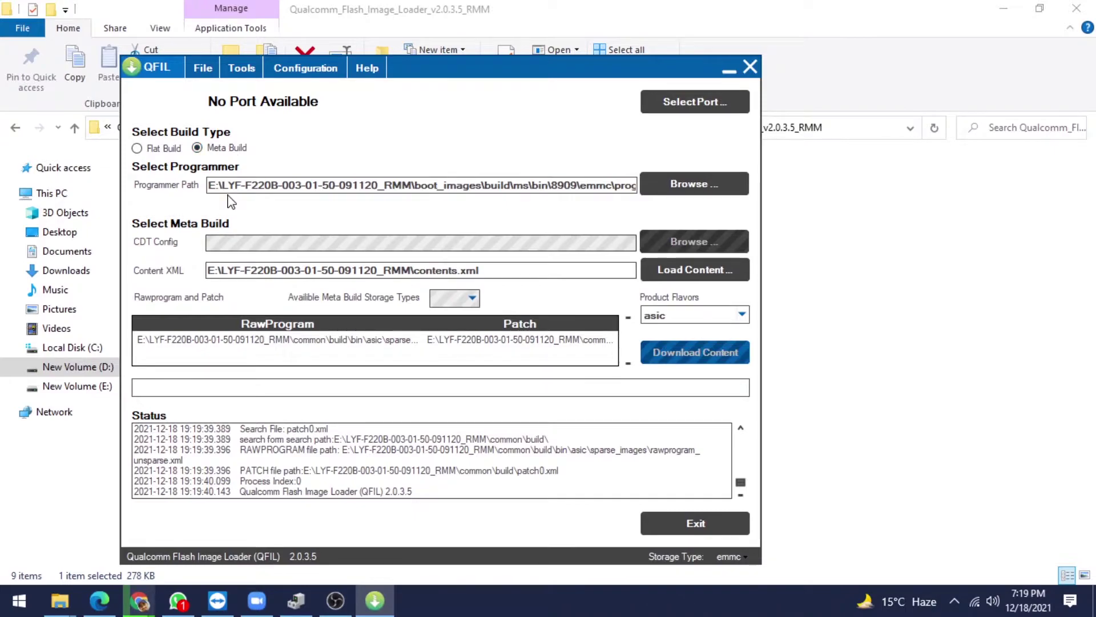
Step: Choose Flat Build and set the programmer path to prog_emmc_firehose_8916.mbn
click(169, 150)
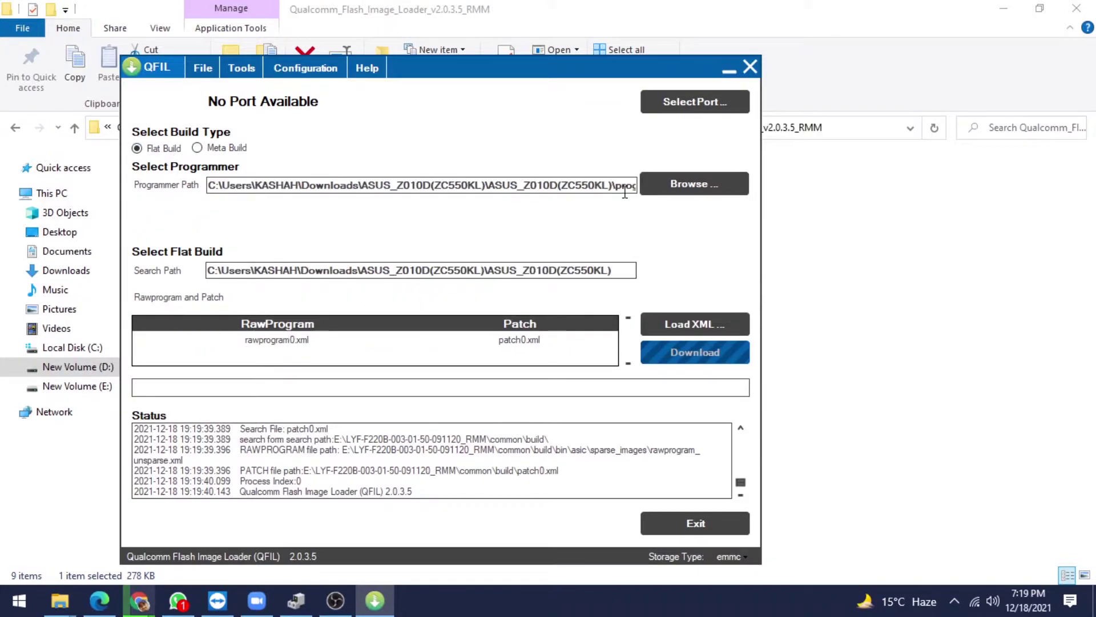
click(681, 190)
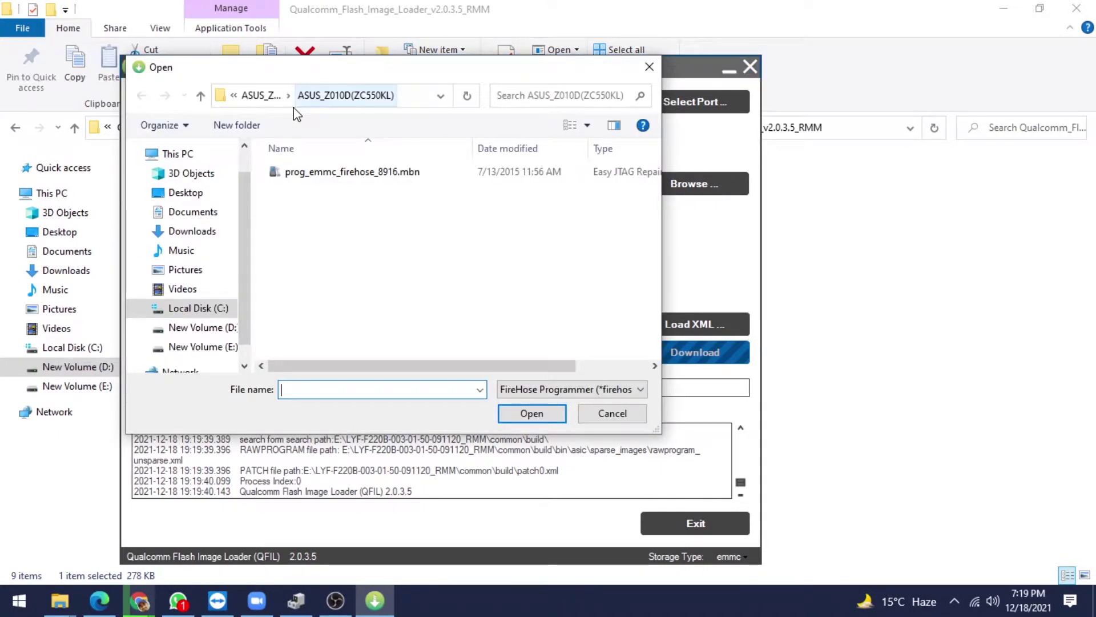
double_click(331, 172)
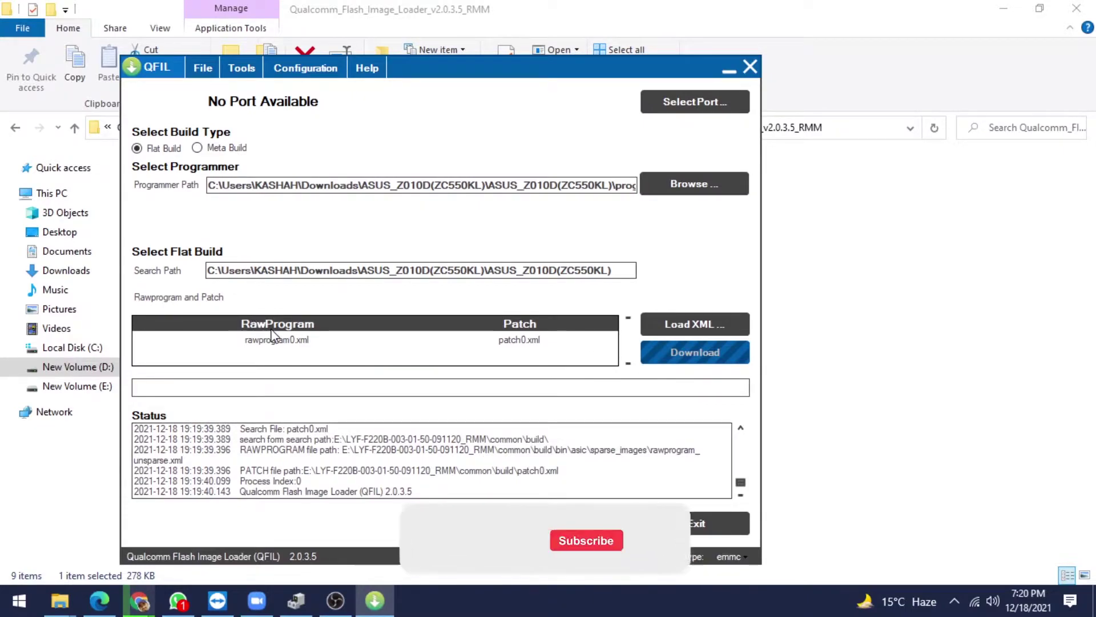
click(648, 323)
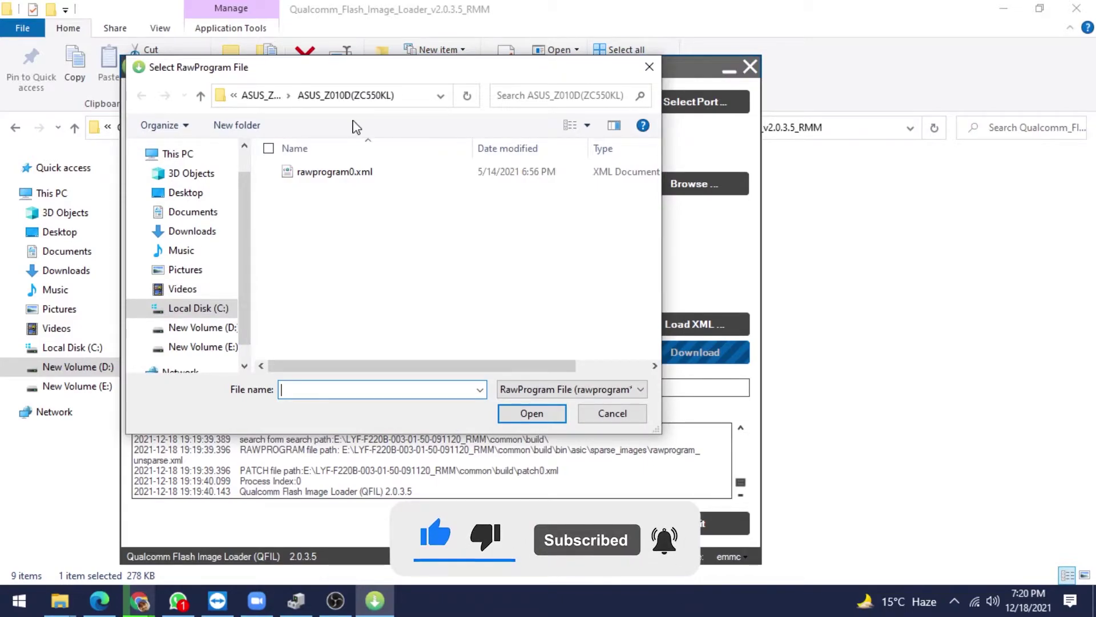
Step: Load rawprogram0.xml as the raw program file and patch0.xml as the patch file
click(339, 173)
double_click(340, 172)
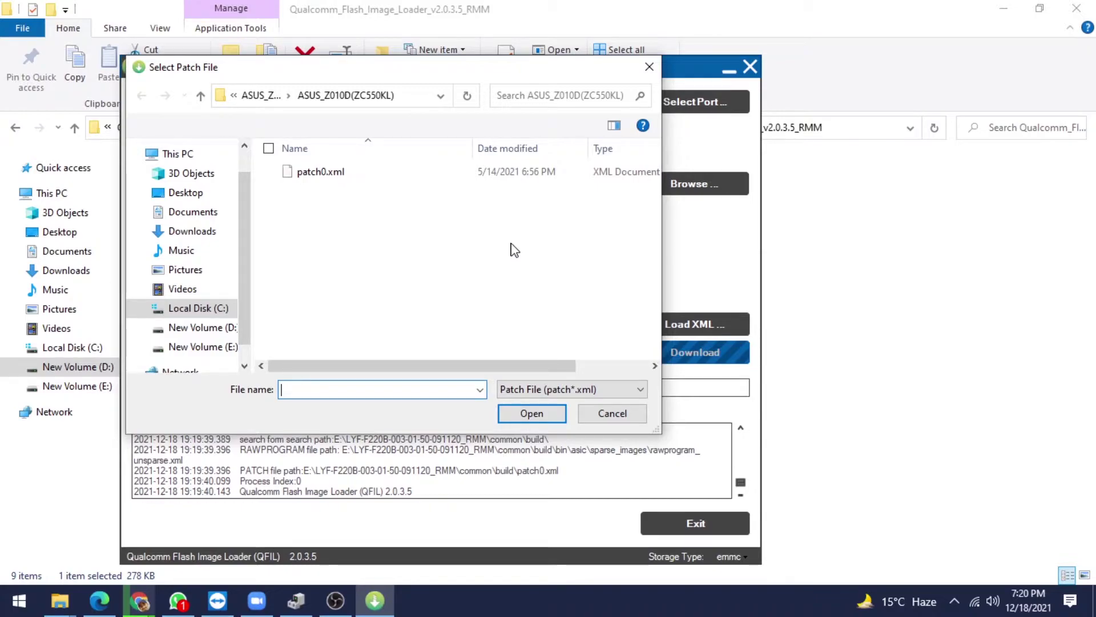
double_click(320, 171)
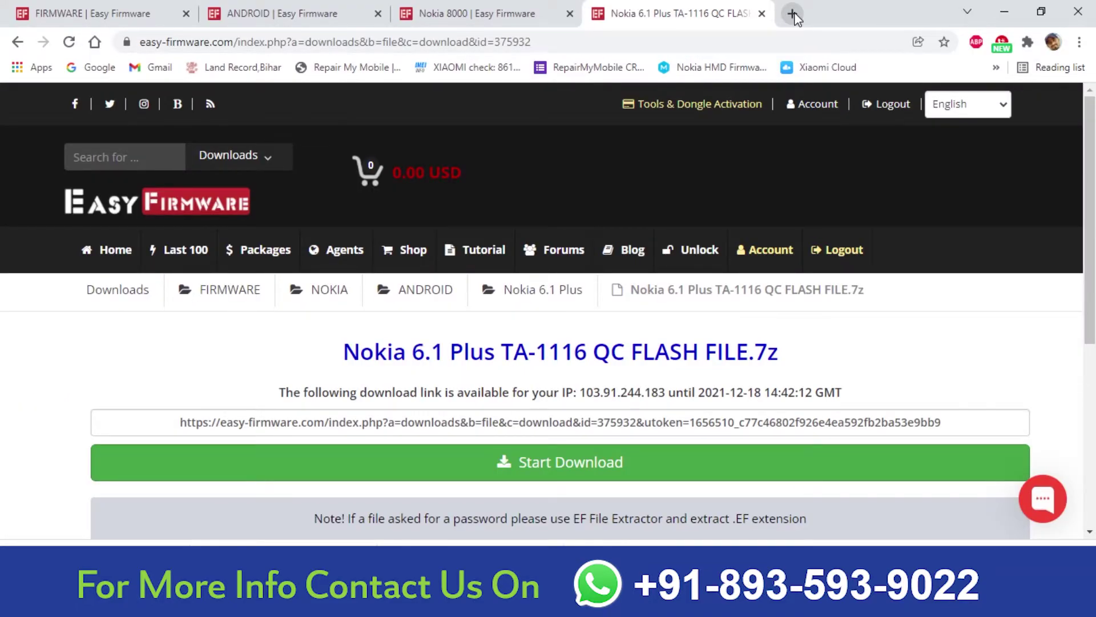
Step: Search Google Images for 'asus z010d edl point' in a new tab, then return to QFIL
click(792, 14)
key(ctrl+v)
key(Return)
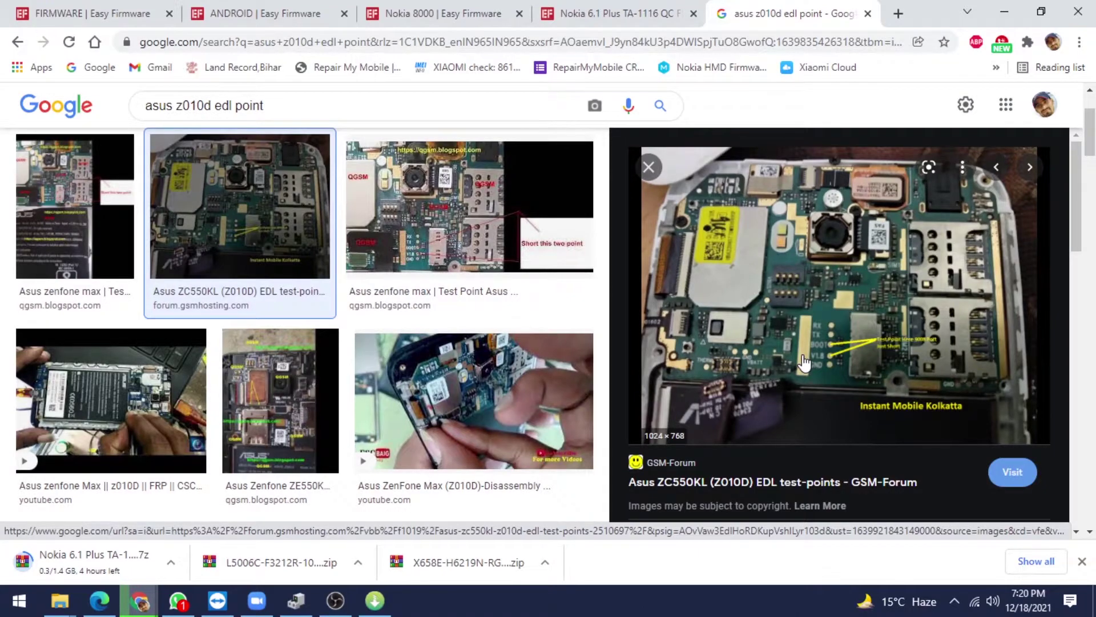
key(alt+Tab)
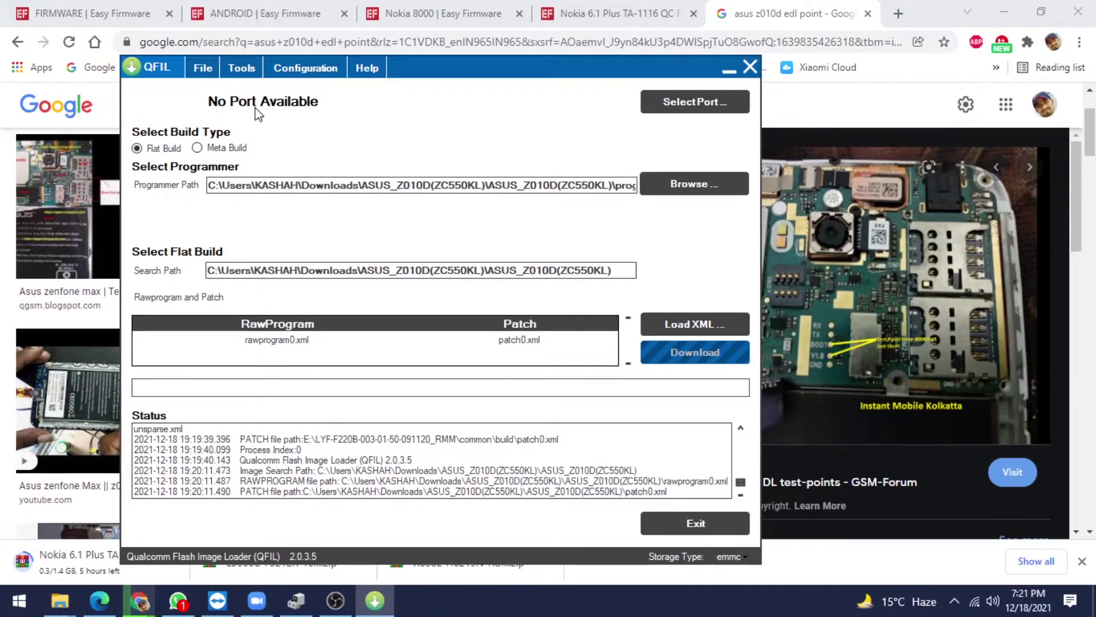
Step: Start the flat-build download to COM6, which ends in a FireHose file-not-found failure
click(675, 354)
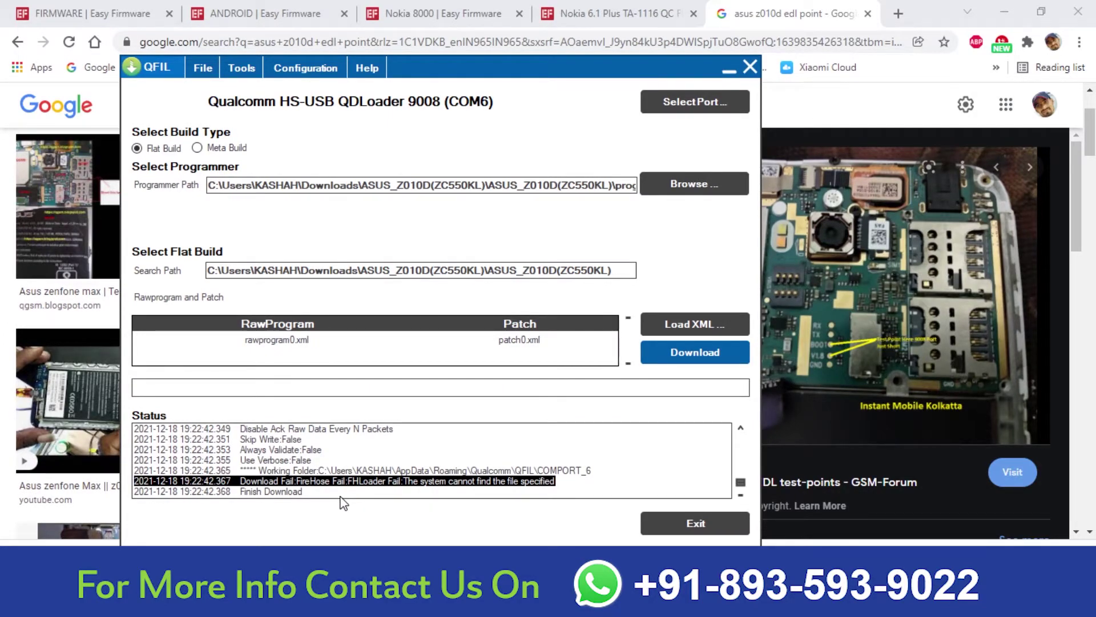
Step: Minimize QFIL, search the web for 'qpst', and search repairmymobile for 'qfil'
click(729, 69)
click(739, 42)
text(qps)
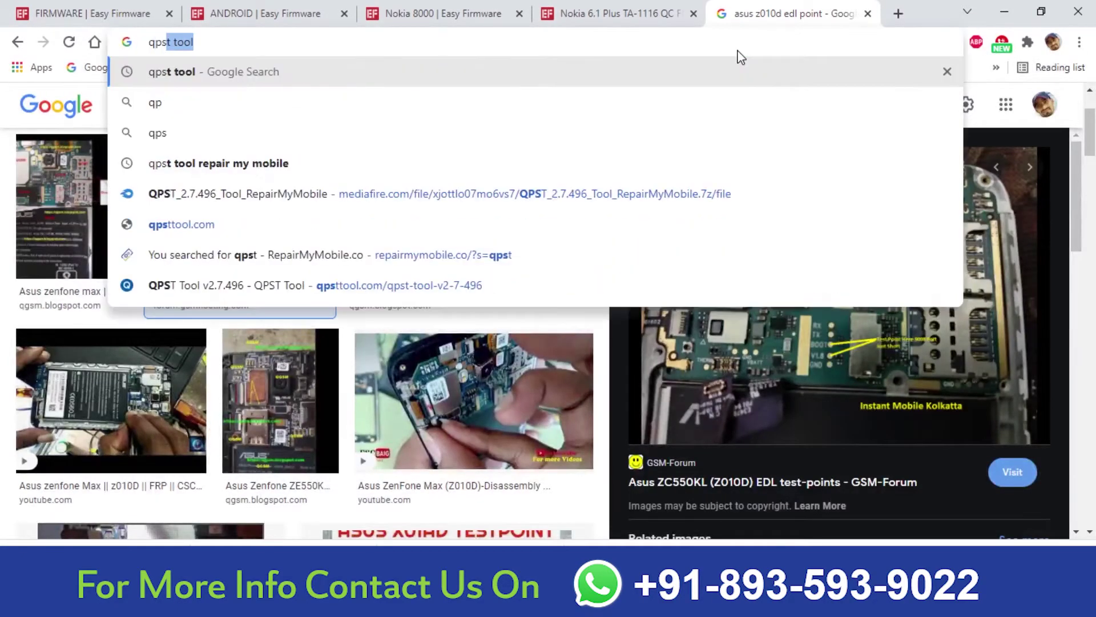
text(t)
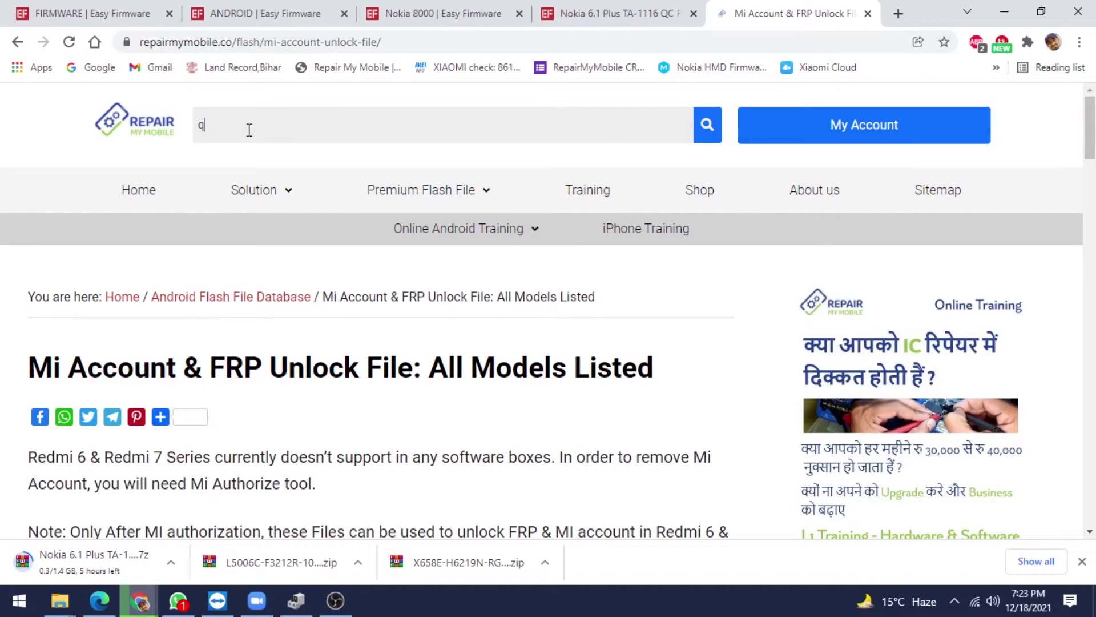
text(qfil)
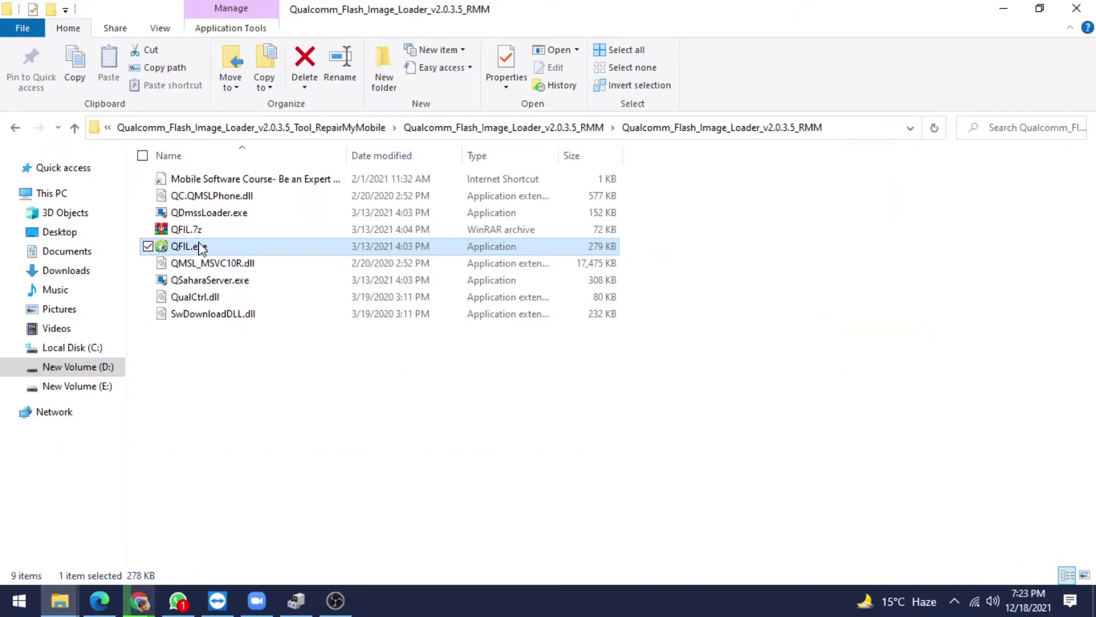
Step: Bring up the context menu for QFIL.exe in its program folder
right_click(200, 247)
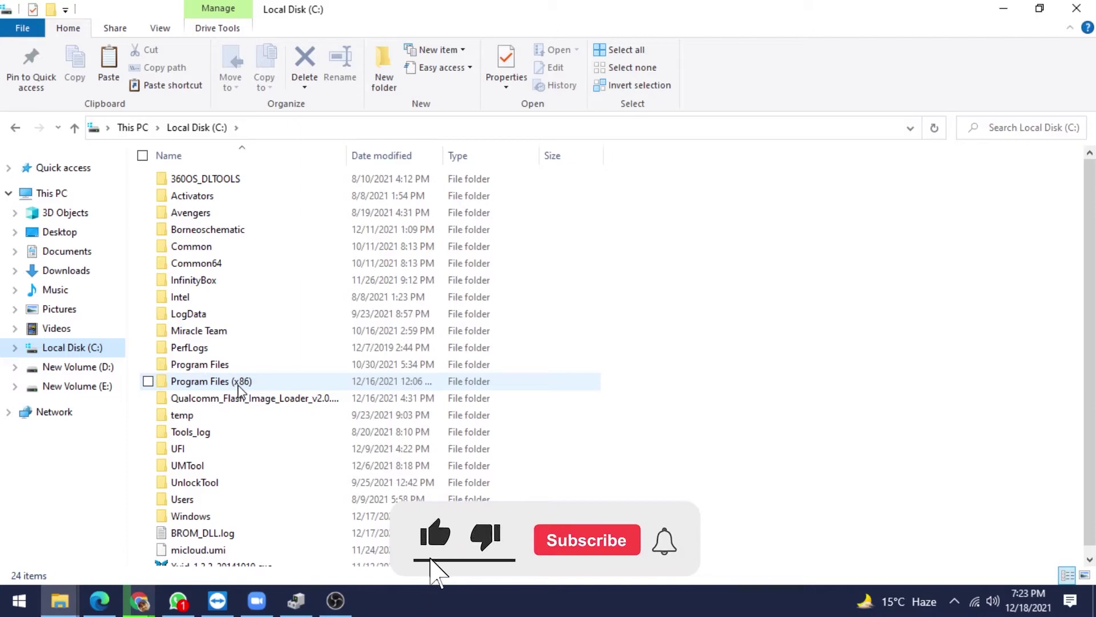
Step: Navigate into Program Files (x86) > Qualcomm > QPST on Local Disk (C:)
double_click(238, 389)
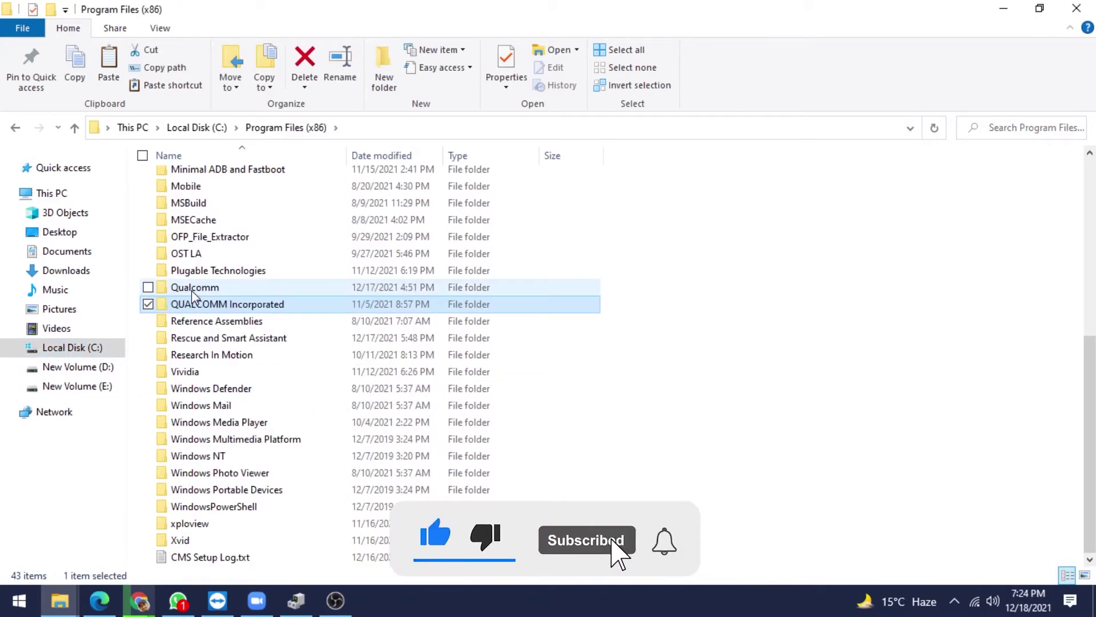
double_click(192, 290)
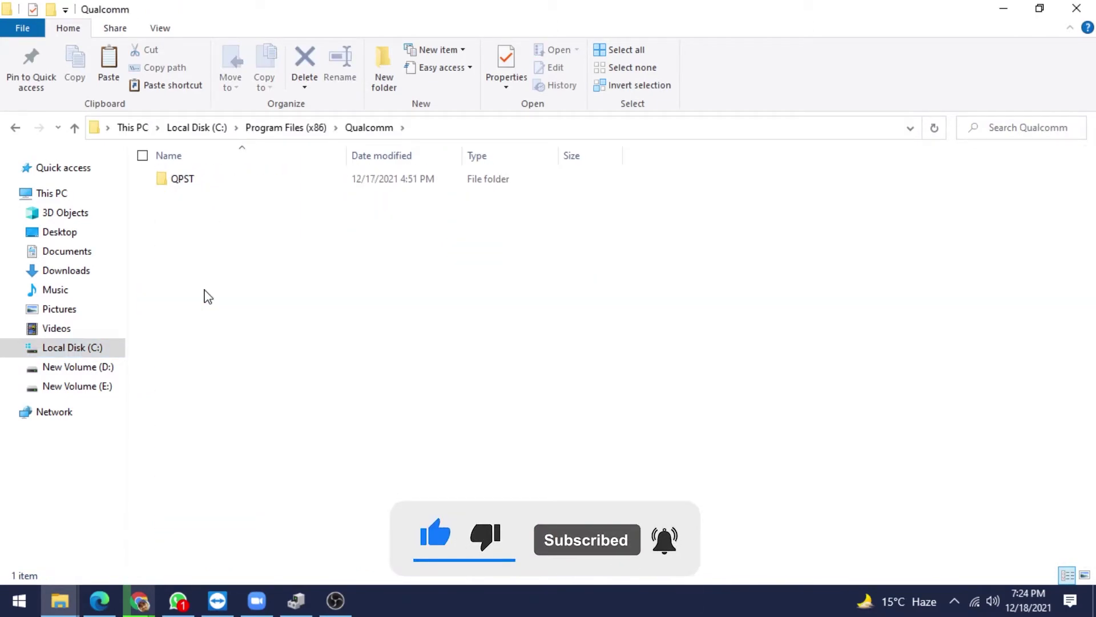
double_click(182, 179)
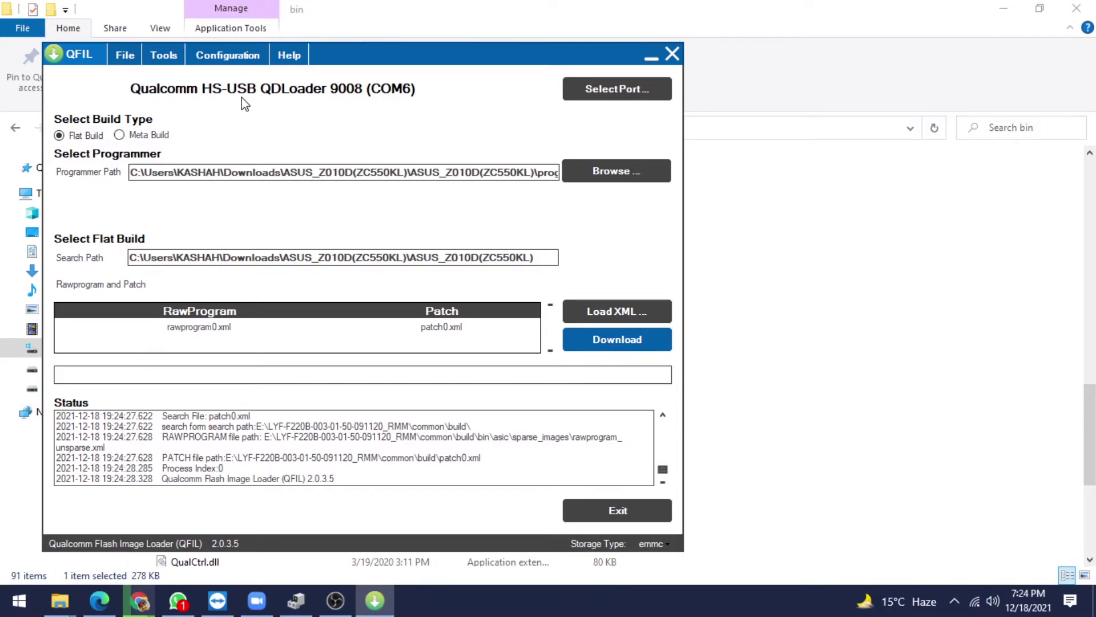
Step: Flash the flat build with rawprogram0.xml and patch0.xml to the phone on COM6
click(570, 345)
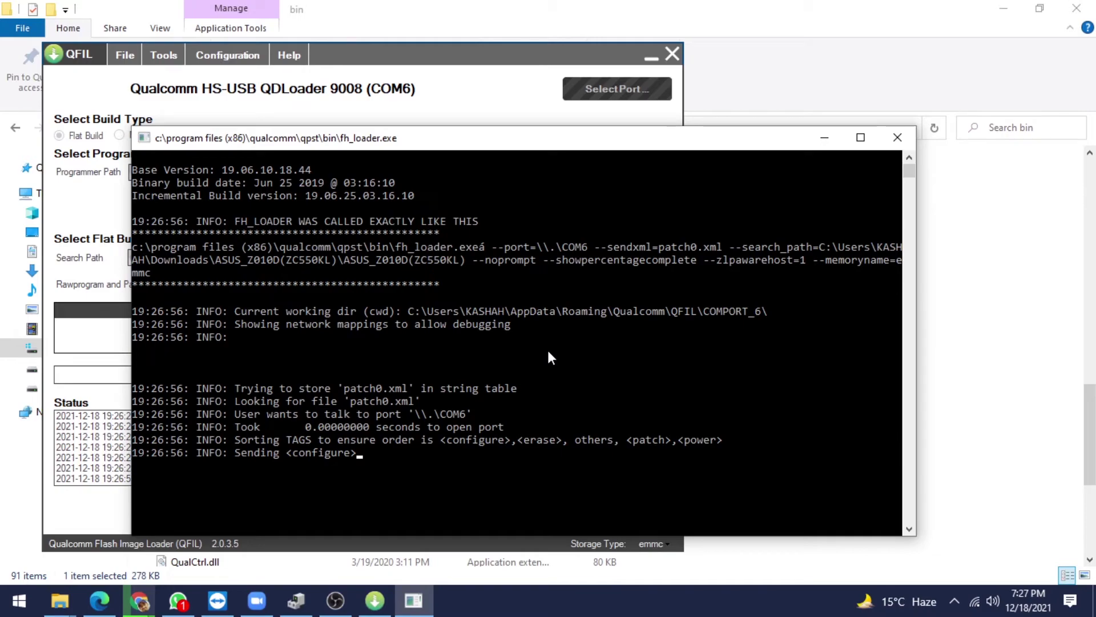
Step: Confirm Device Manager lists Qualcomm HS-USB QDLoader 9008 (COM6), then move it aside to watch the flash log
key(alt+Tab)
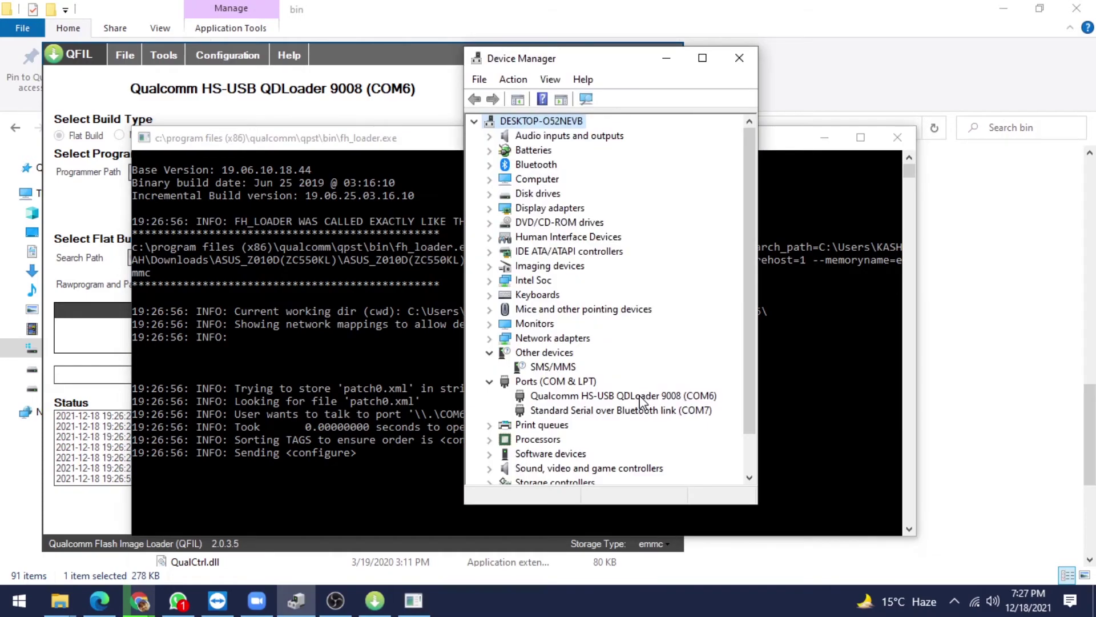
drag(571, 59, 871, 28)
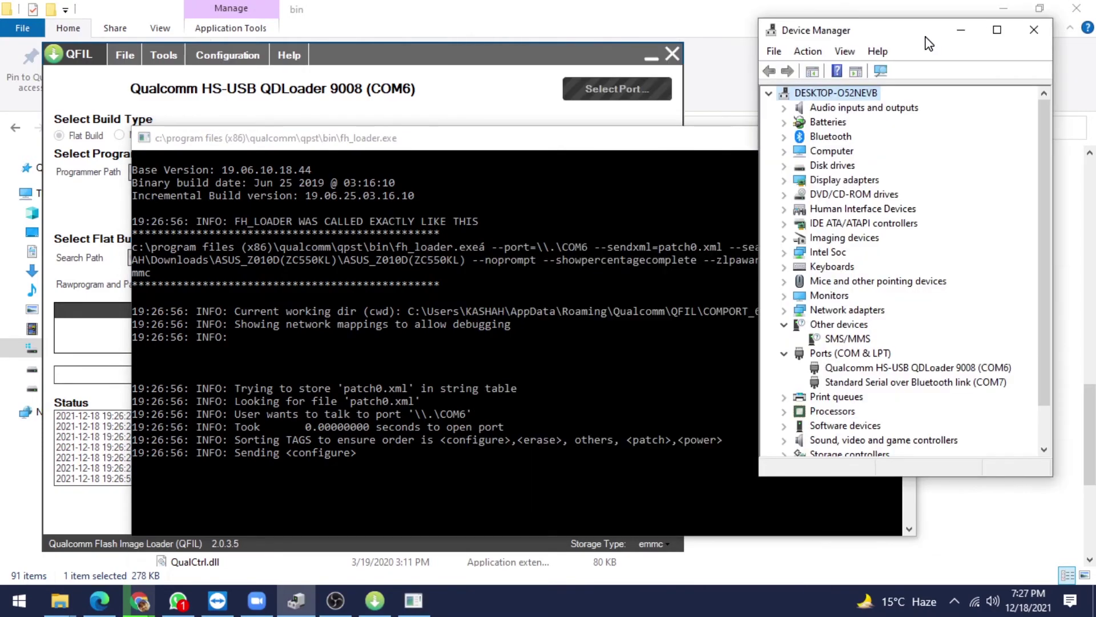